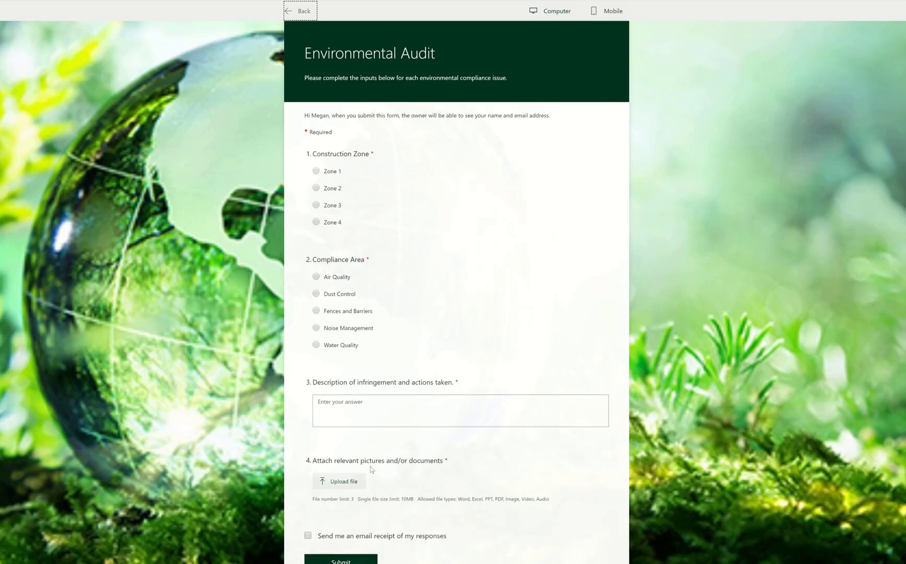
Step: Return from preview to the editor and look over the form's settings panel
left_click(303, 16)
left_click(887, 37)
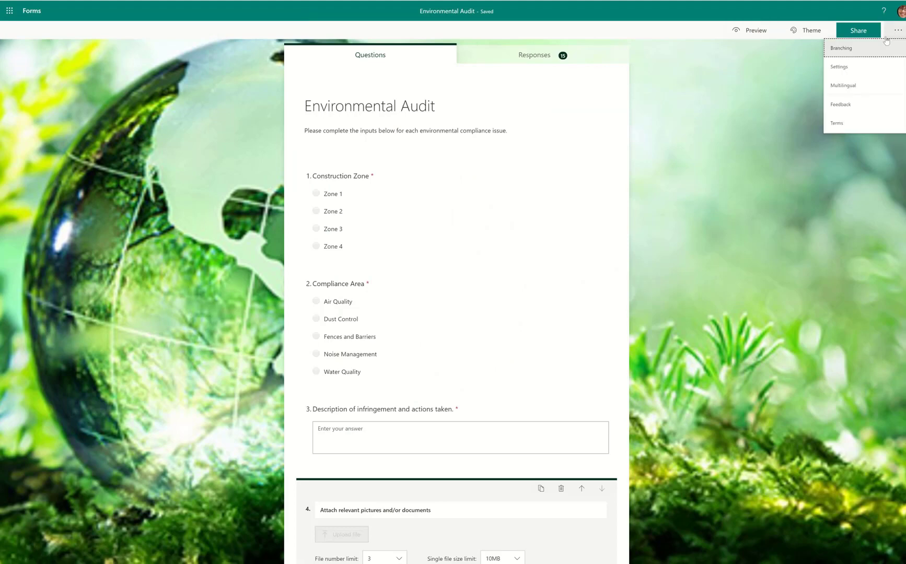
left_click(865, 67)
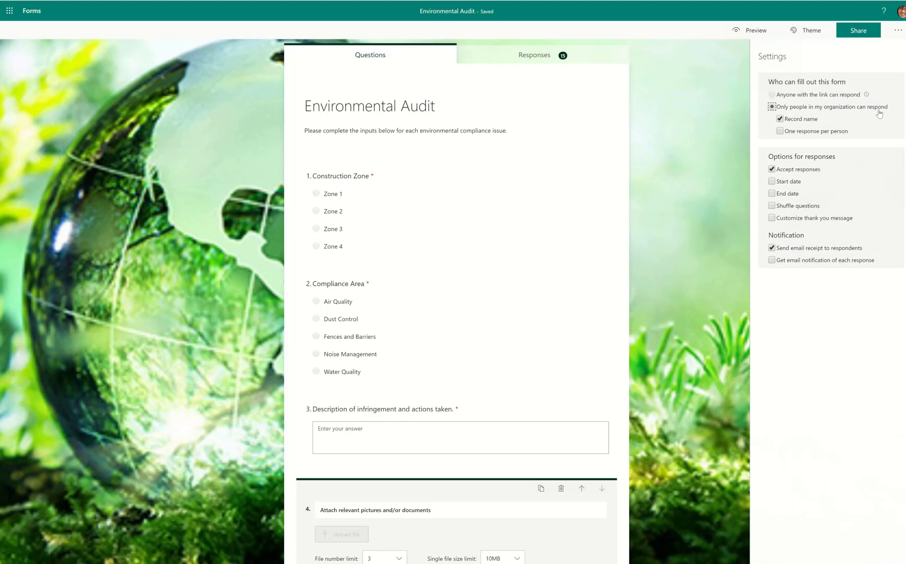
left_click(691, 151)
Step: Select question 4 and list the extra question types, including File upload
scroll(473, 539, "down", 1)
left_click(490, 478)
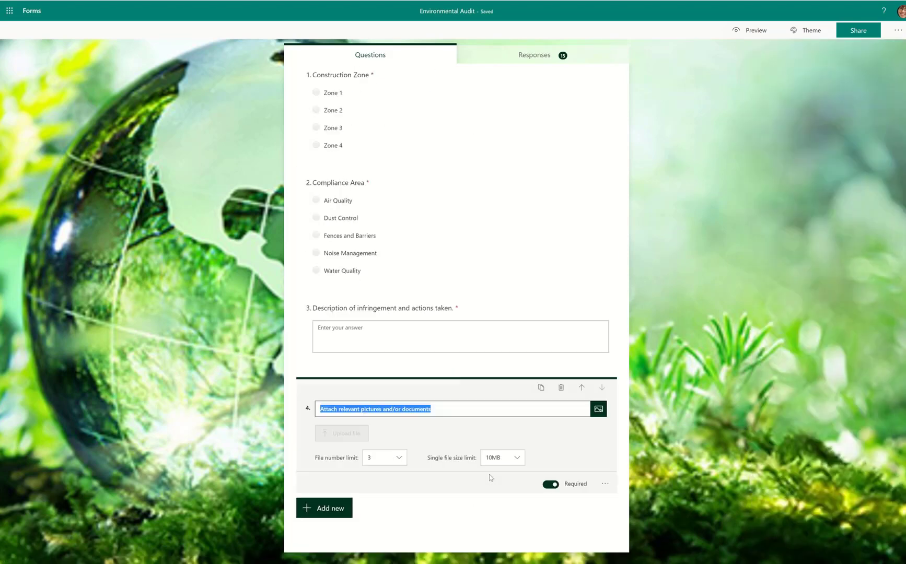
left_click(332, 513)
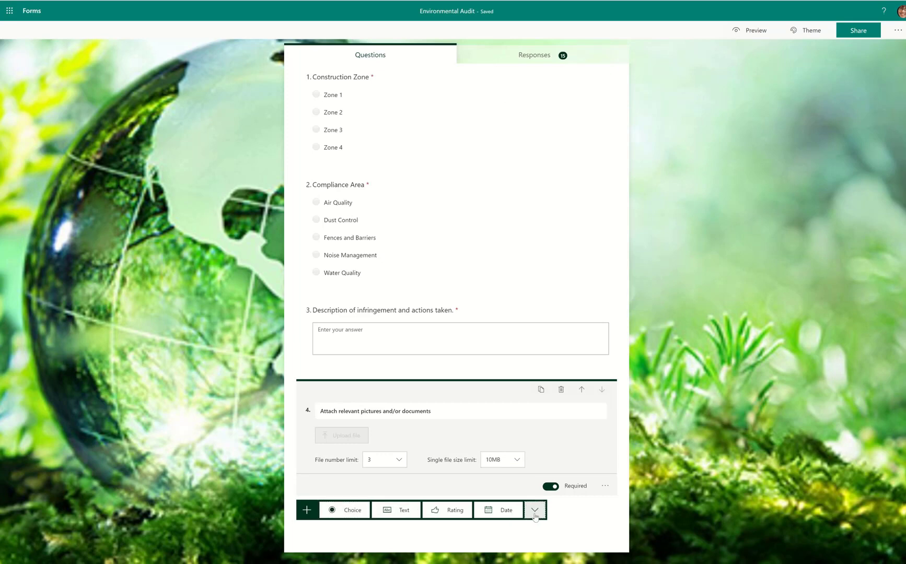
left_click(535, 510)
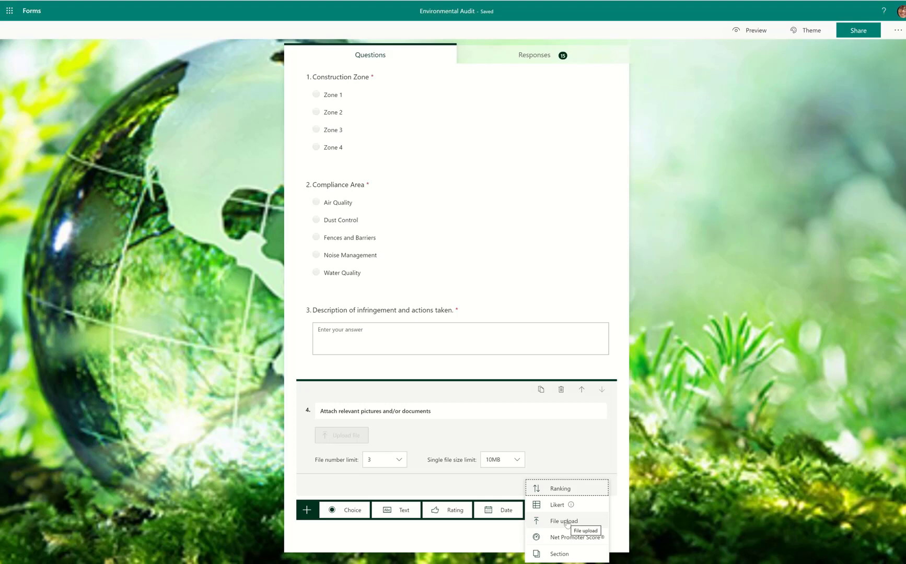
left_click(397, 314)
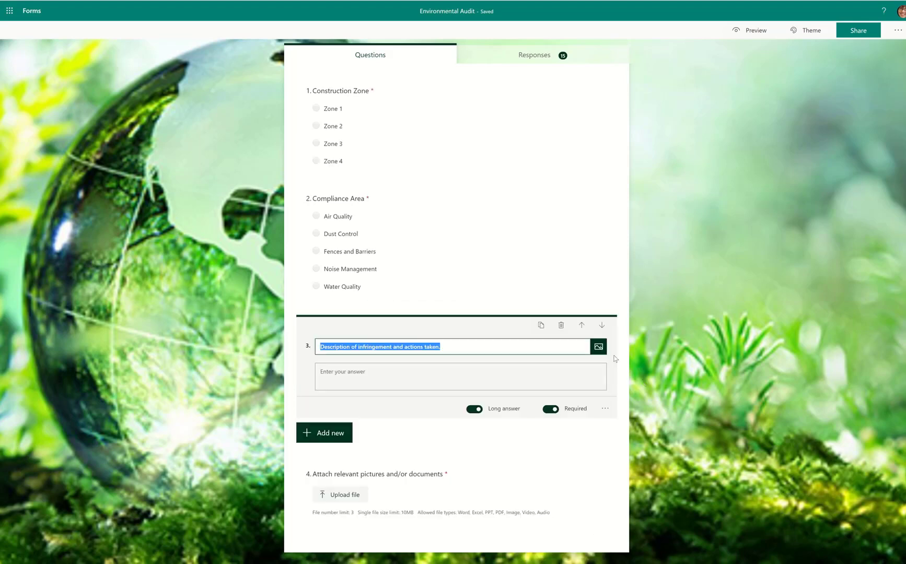
left_click(423, 452)
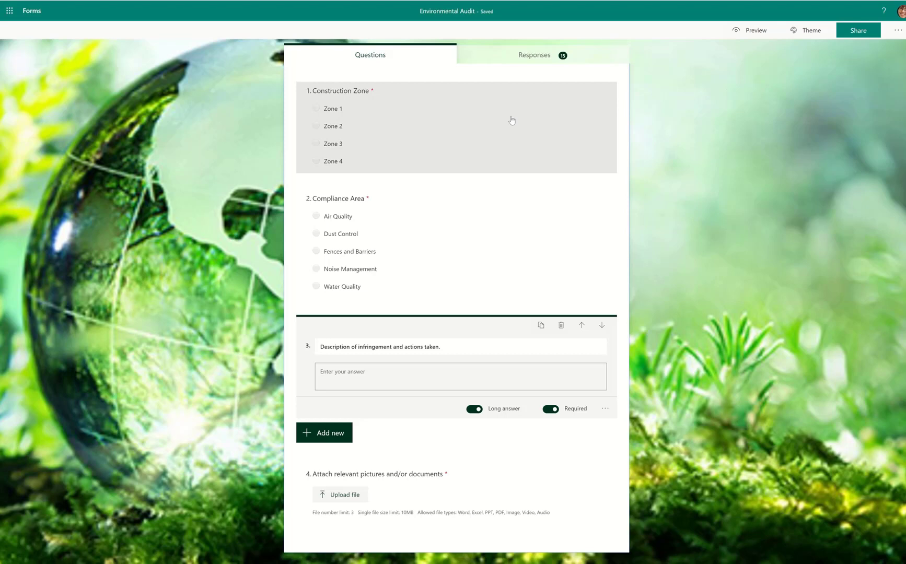
left_click(752, 30)
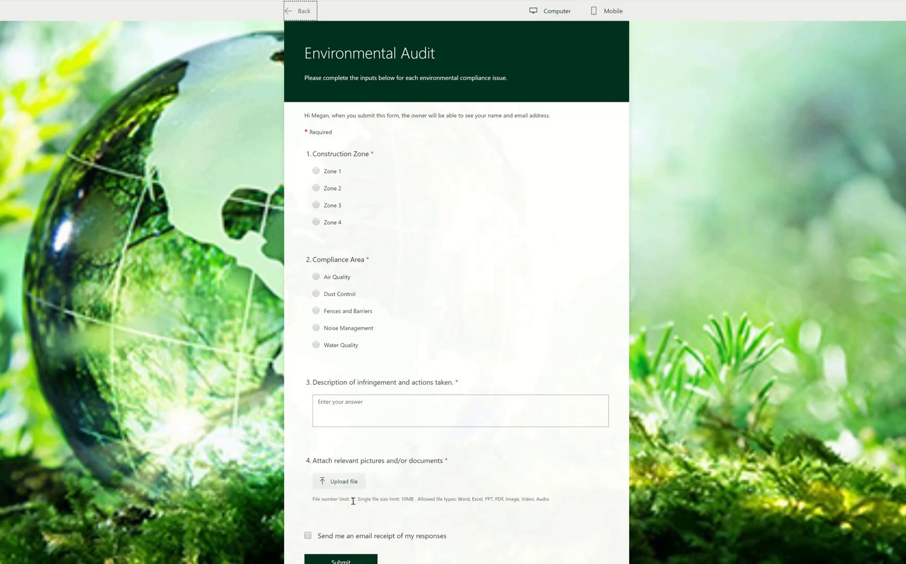
left_click(301, 12)
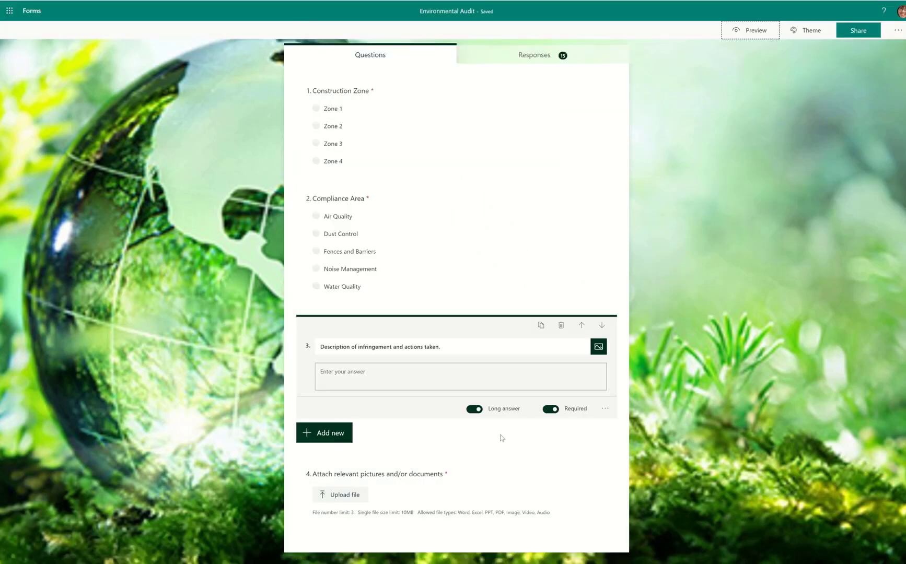
Step: Confirm question 4 keeps a 3-file limit and 10MB size limit, then preview the form
left_click(404, 483)
left_click(402, 459)
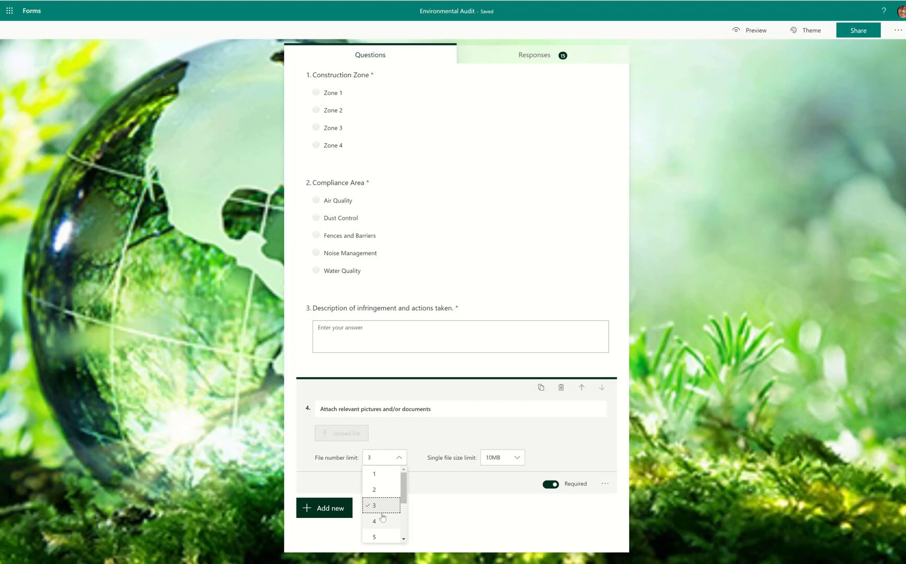
left_click(479, 471)
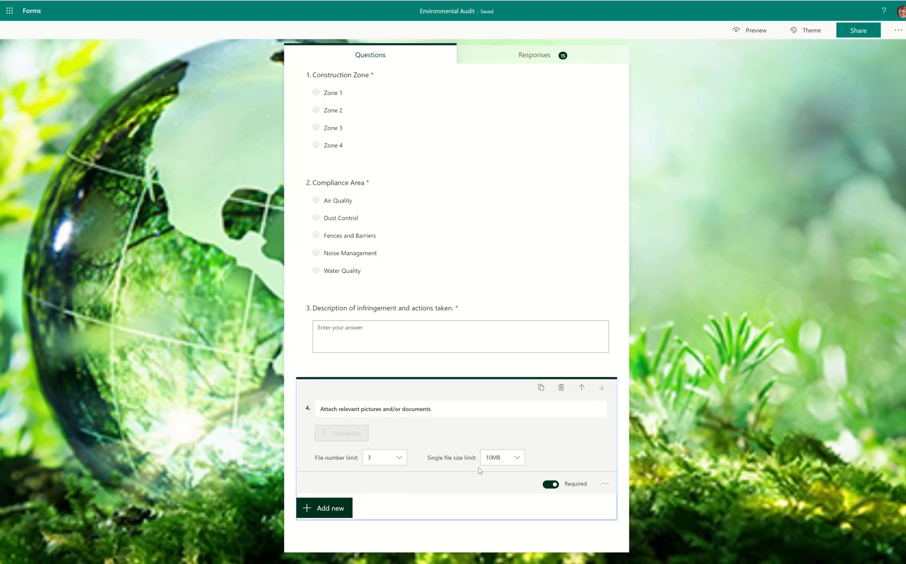
left_click(519, 461)
left_click(518, 458)
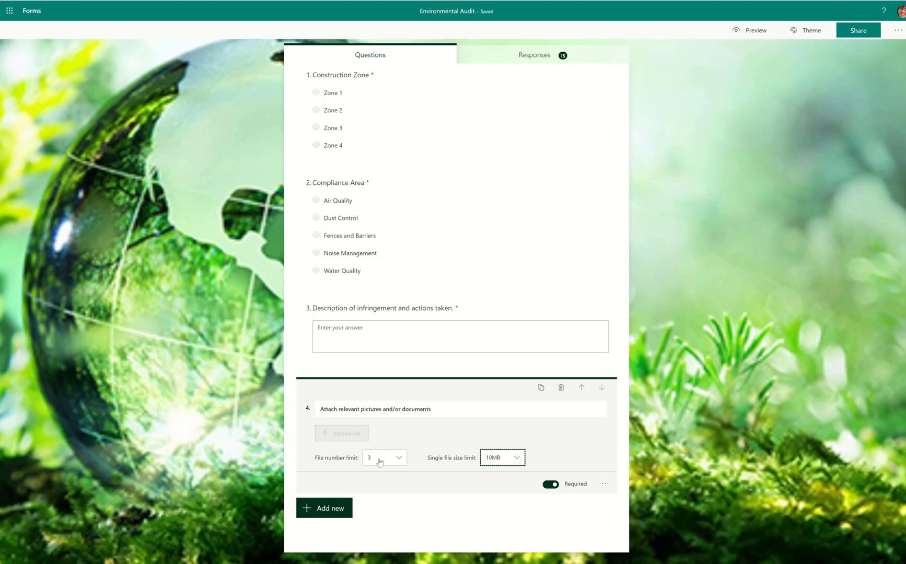
left_click(499, 463)
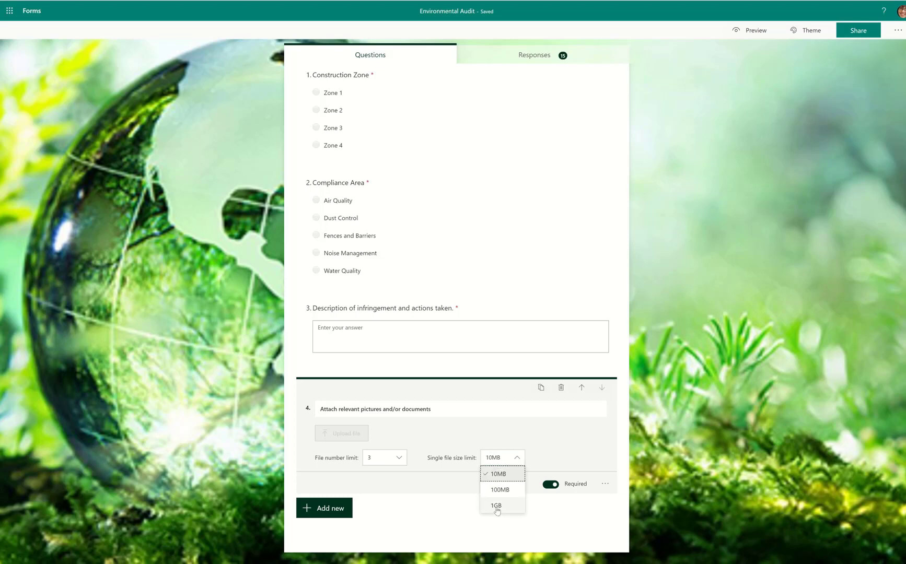
left_click(581, 453)
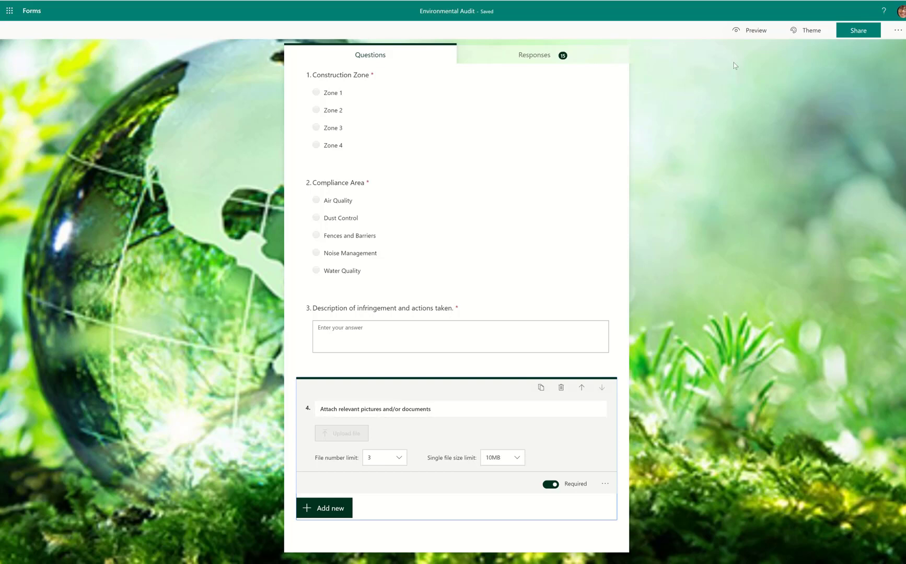
left_click(744, 33)
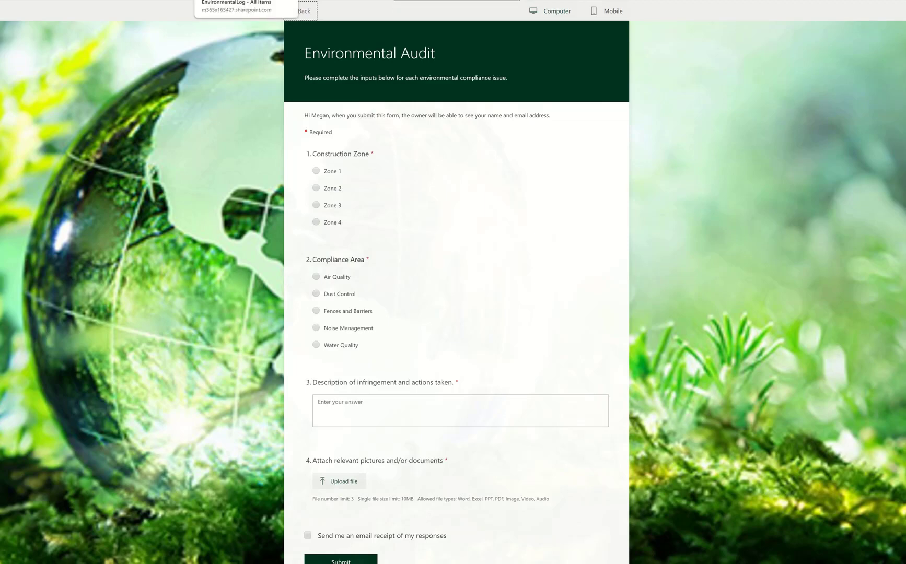
Step: Switch to the EnvironmentalLog list and open Edit View for All Items
left_click(246, 1)
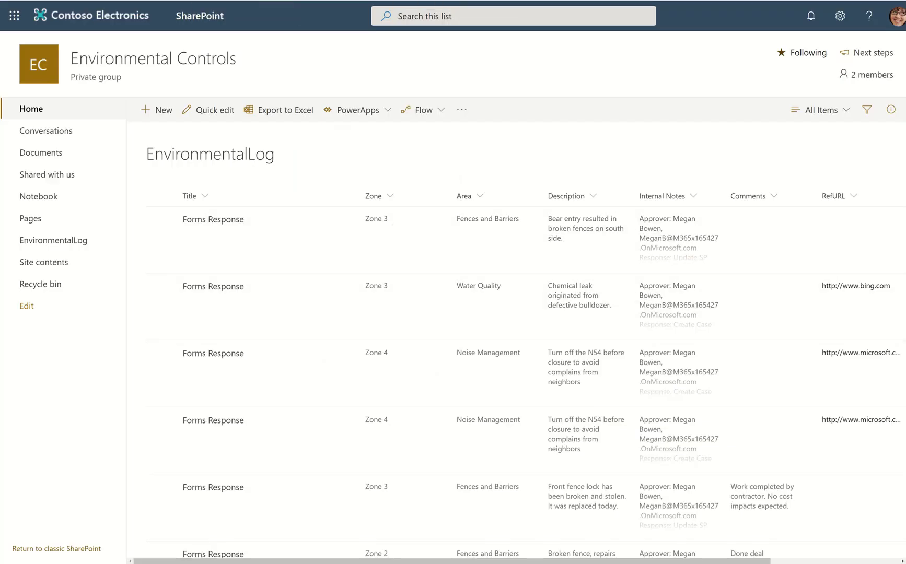
left_click_drag(449, 561, 578, 560)
left_click_drag(637, 561, 398, 561)
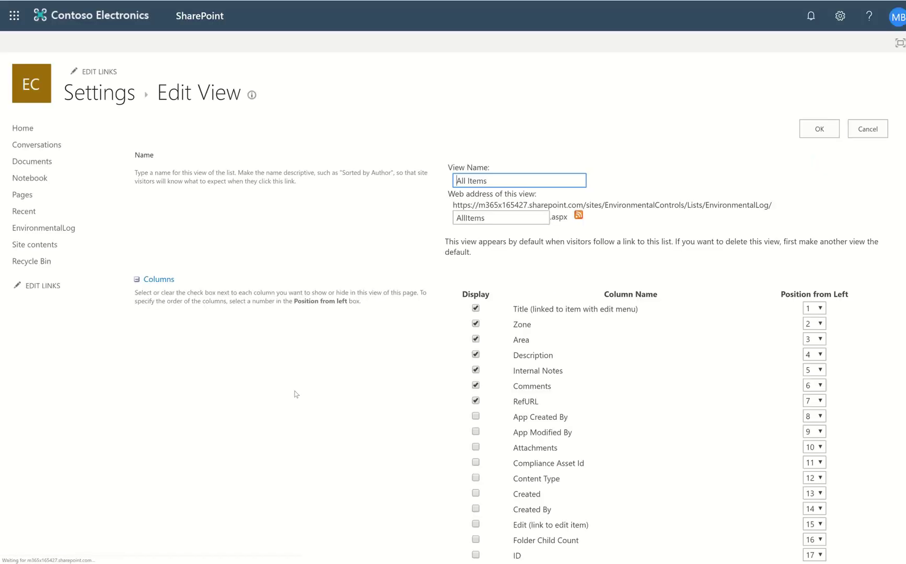
Step: Set the Attachments column to position 1 from left and save the All Items view
scroll(388, 447, "down", 5)
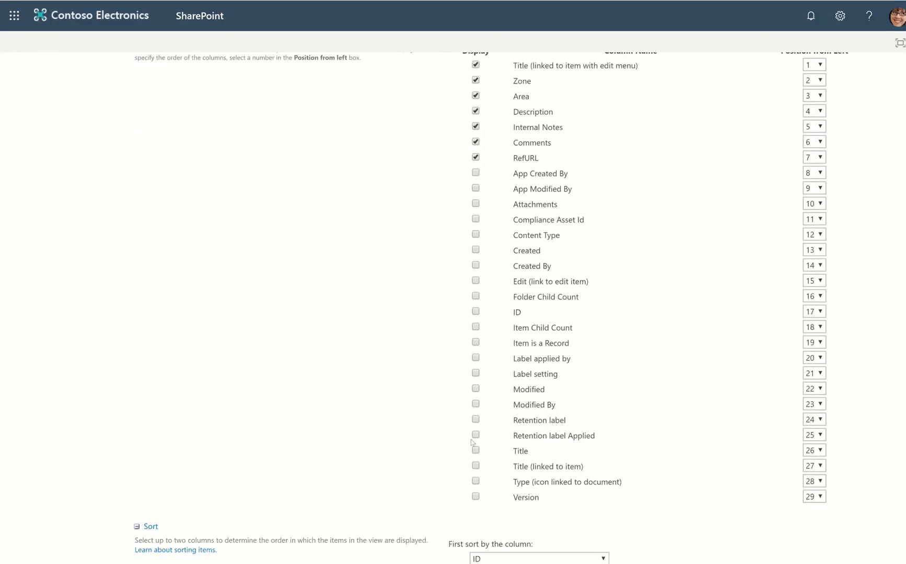
scroll(474, 405, "up", 1)
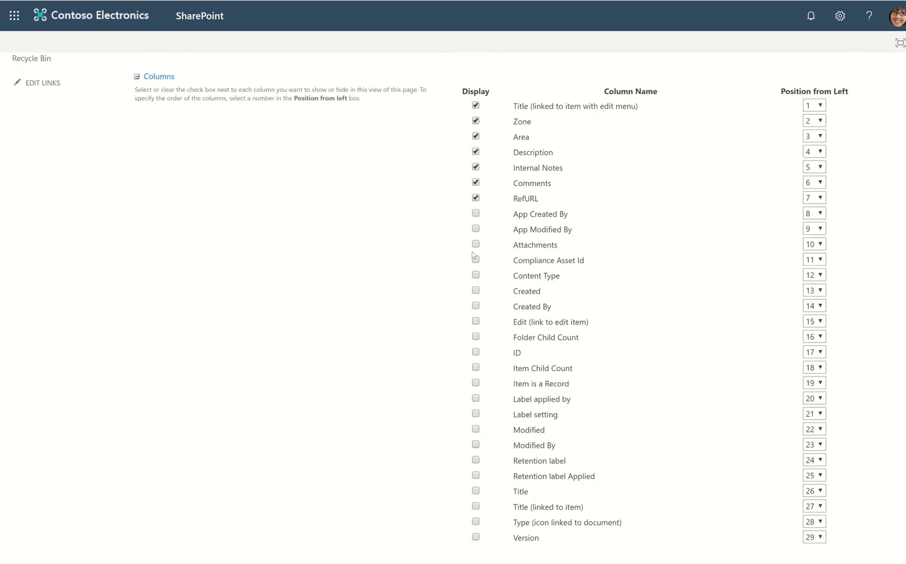
left_click(814, 246)
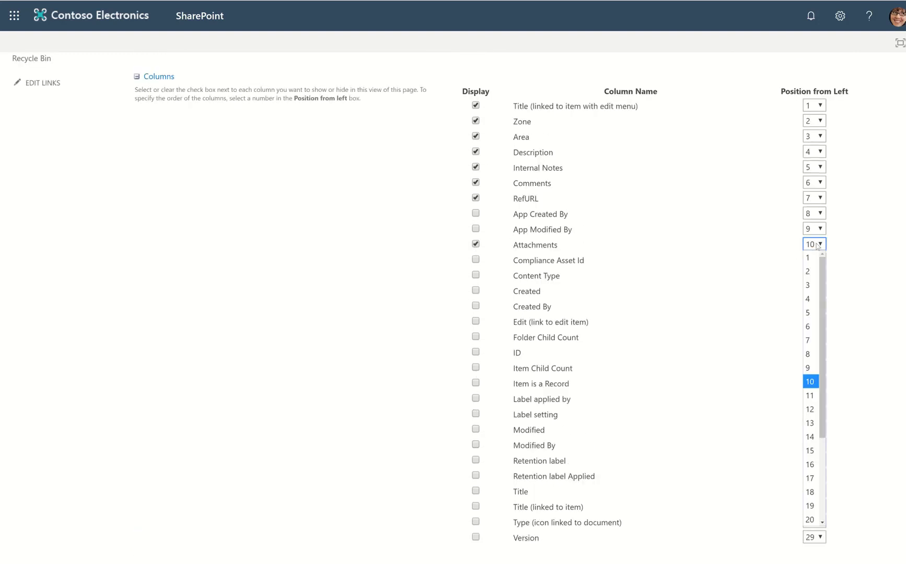
left_click(811, 258)
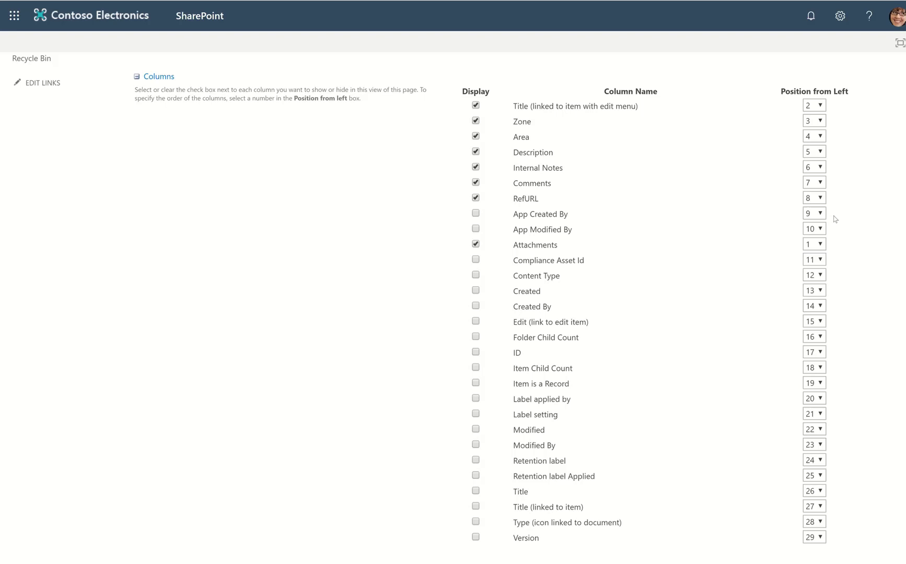
scroll(842, 222, "up", 3)
left_click(819, 88)
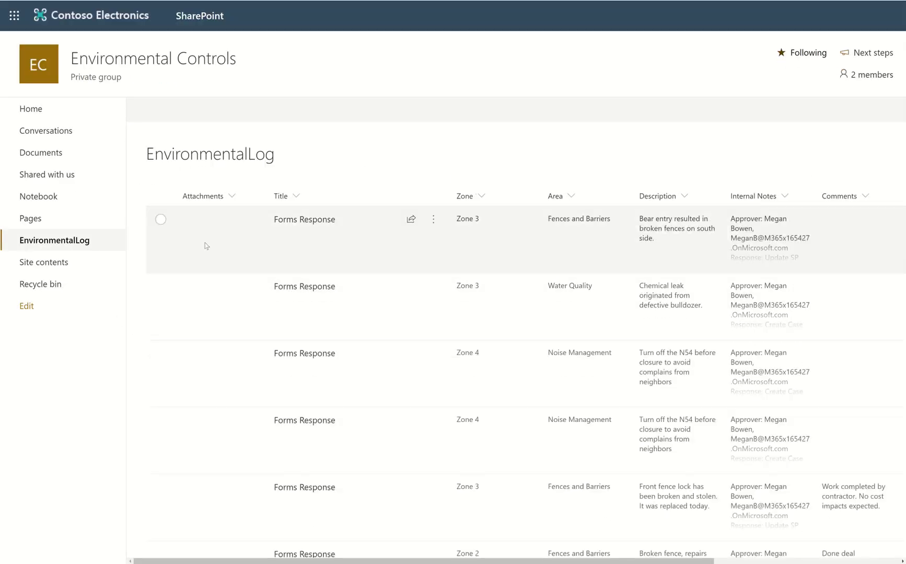
scroll(303, 397, "down", 2)
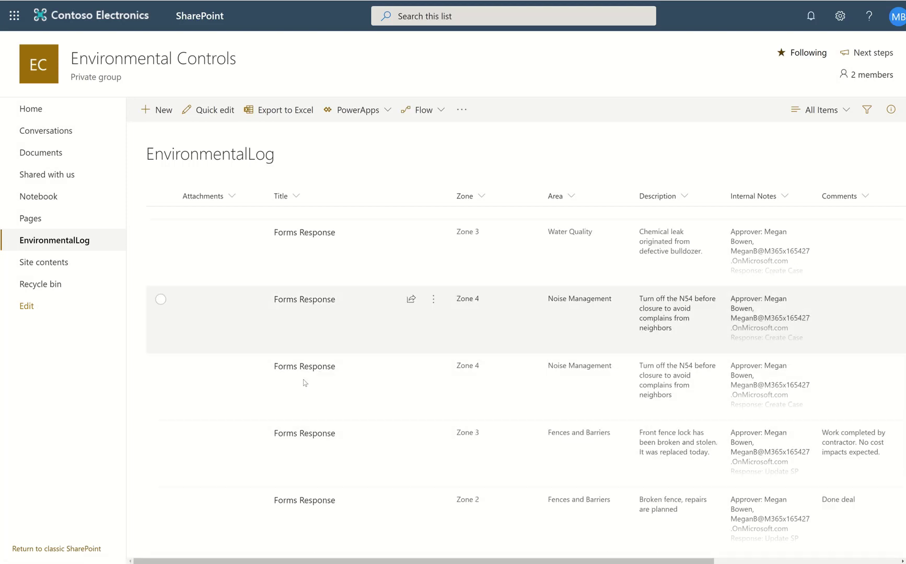